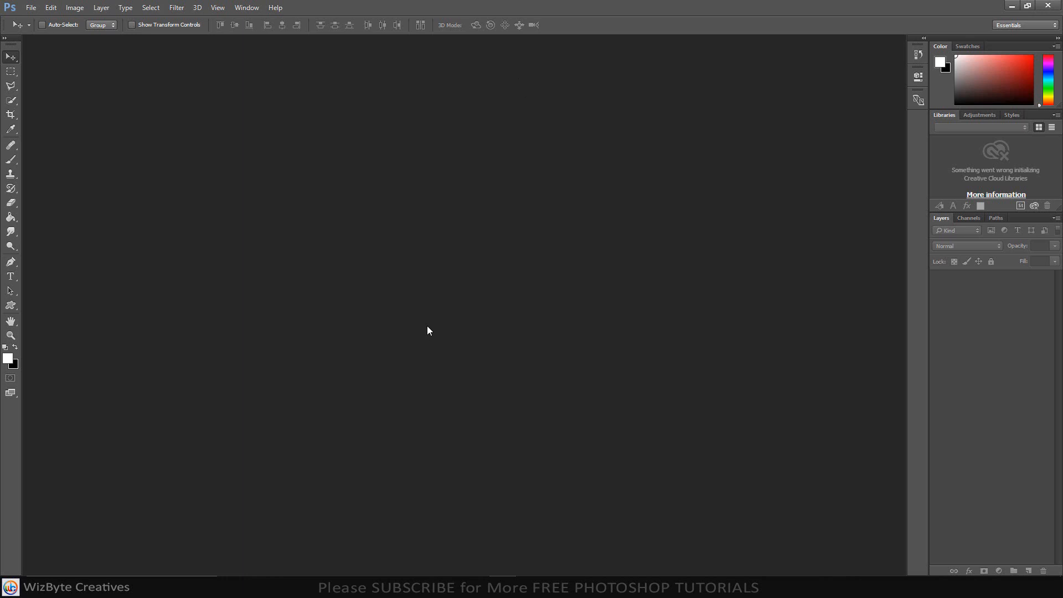
Create a 1920 × 1080 pixel RGB document at 150 pixels/inch with white background contents, and unlock its Background layer
click(28, 8)
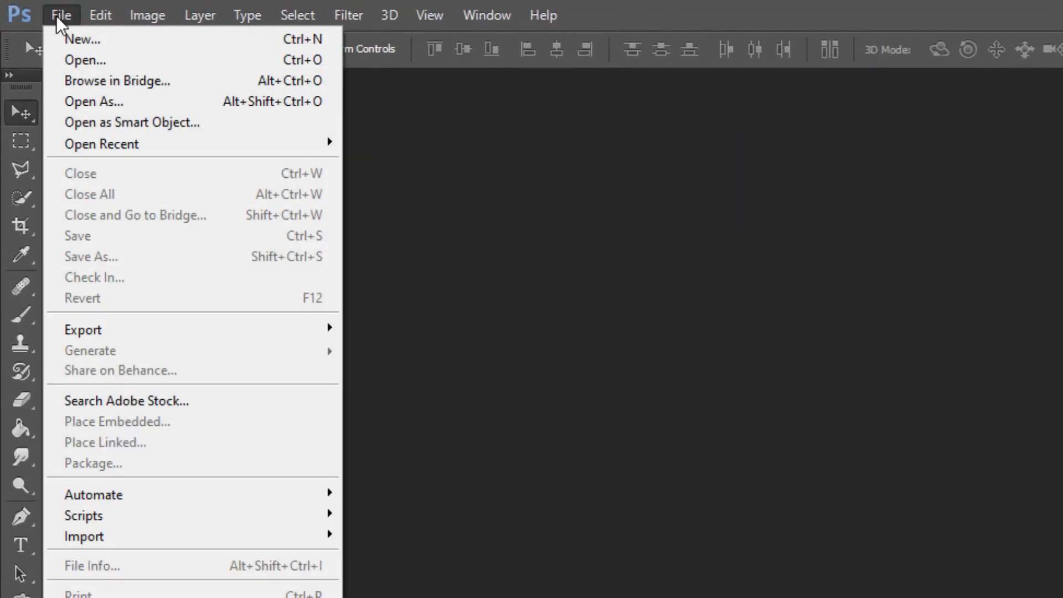
click(82, 35)
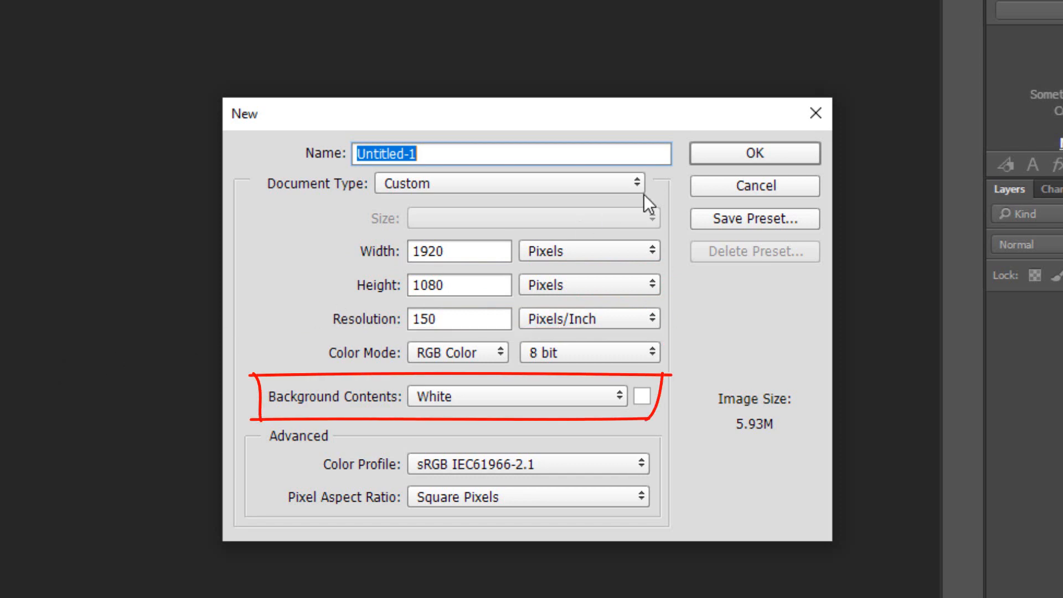
click(736, 154)
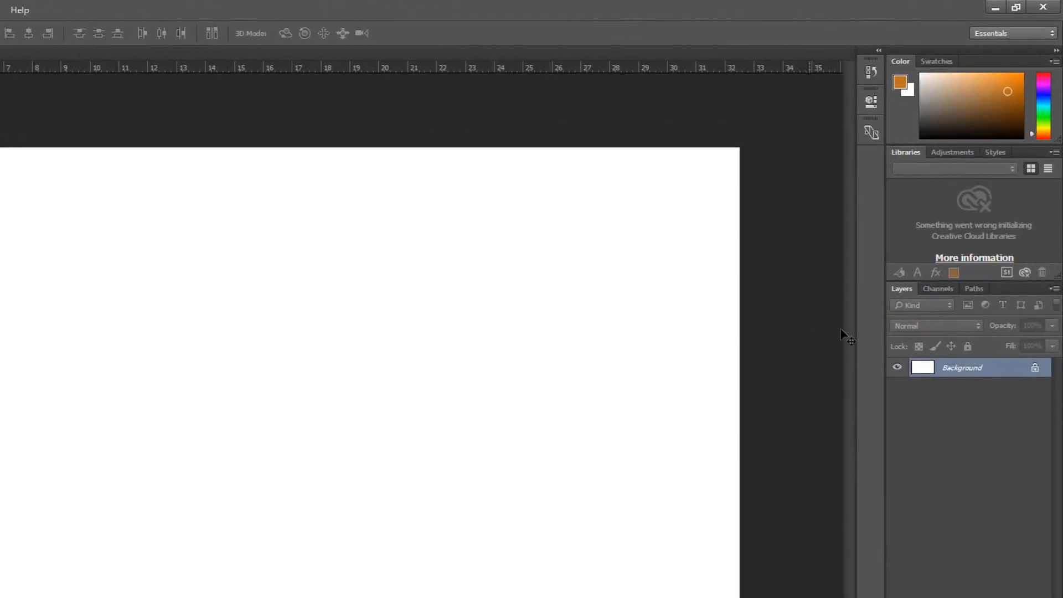
click(1035, 370)
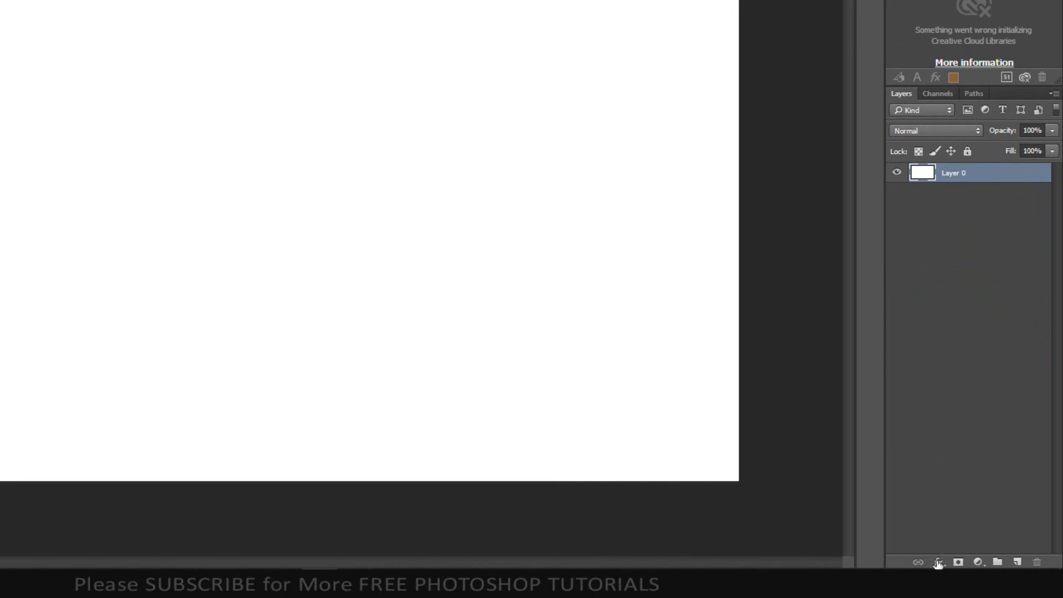
Add a Gradient Overlay to Layer 0 and load the Black, White gradient preset
click(938, 562)
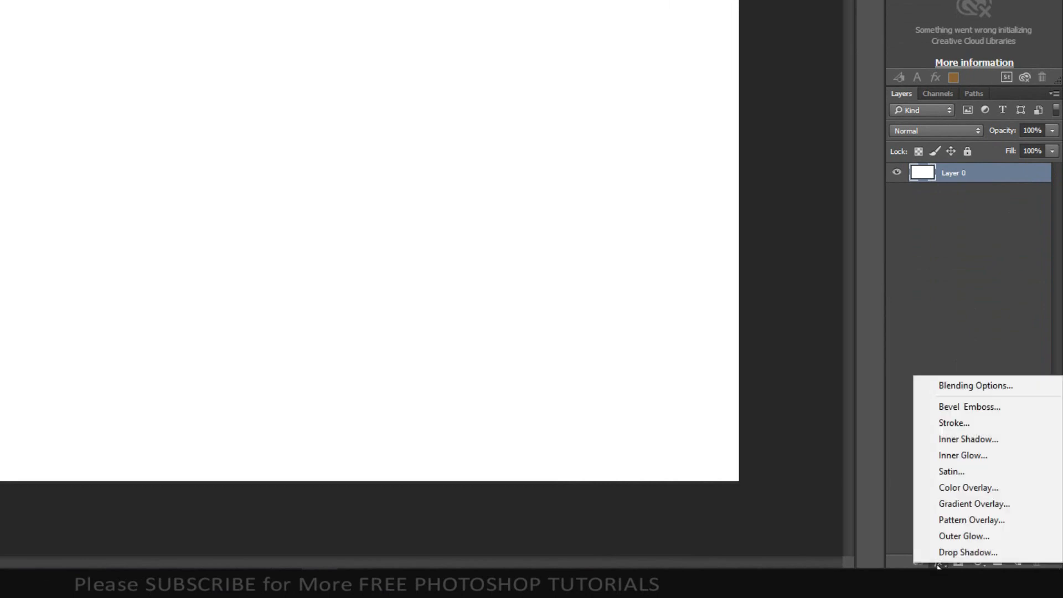
click(965, 506)
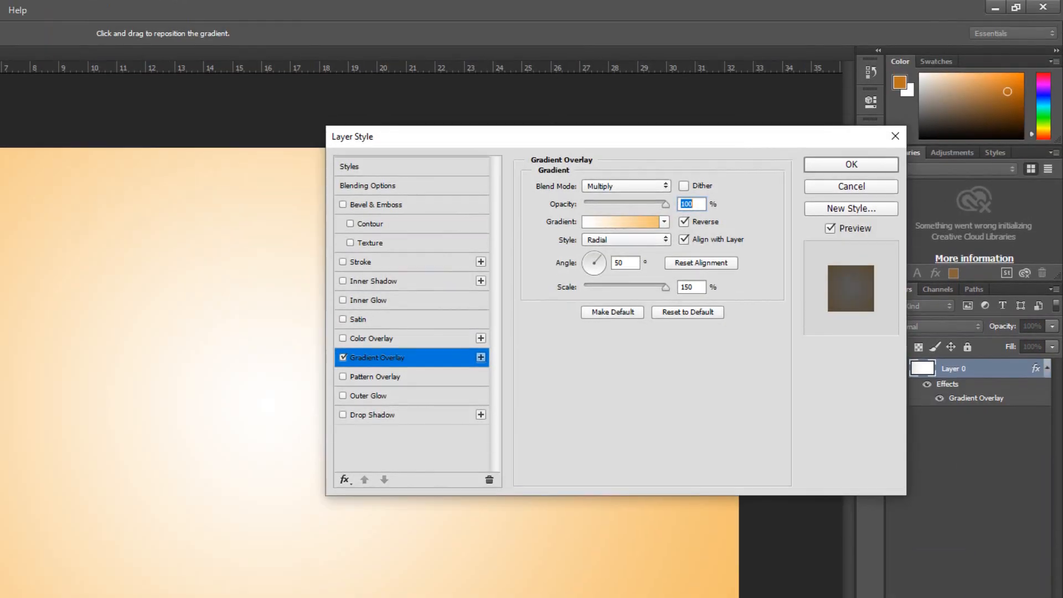
click(615, 222)
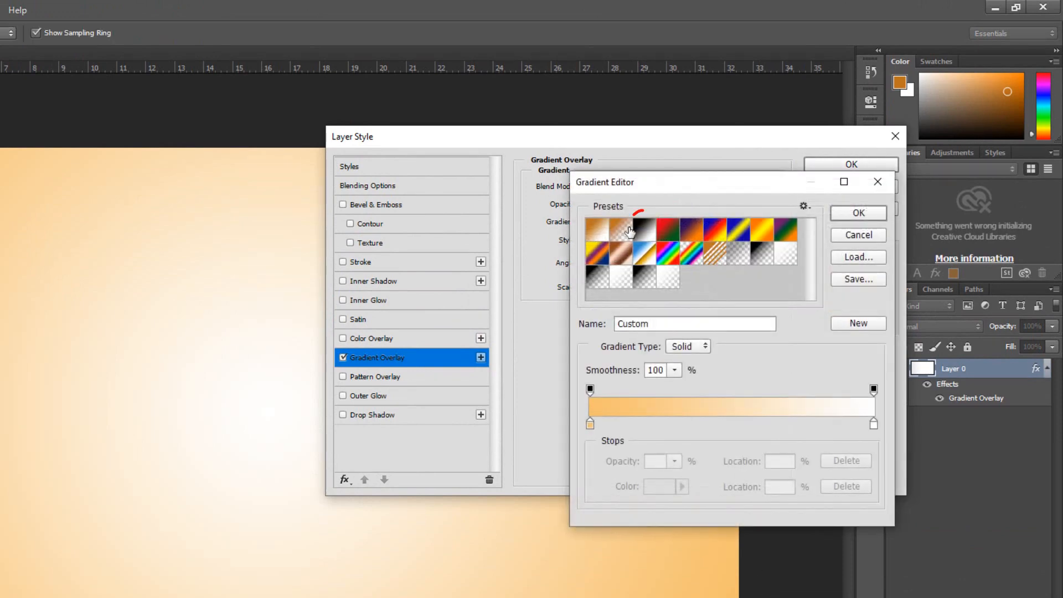
click(643, 232)
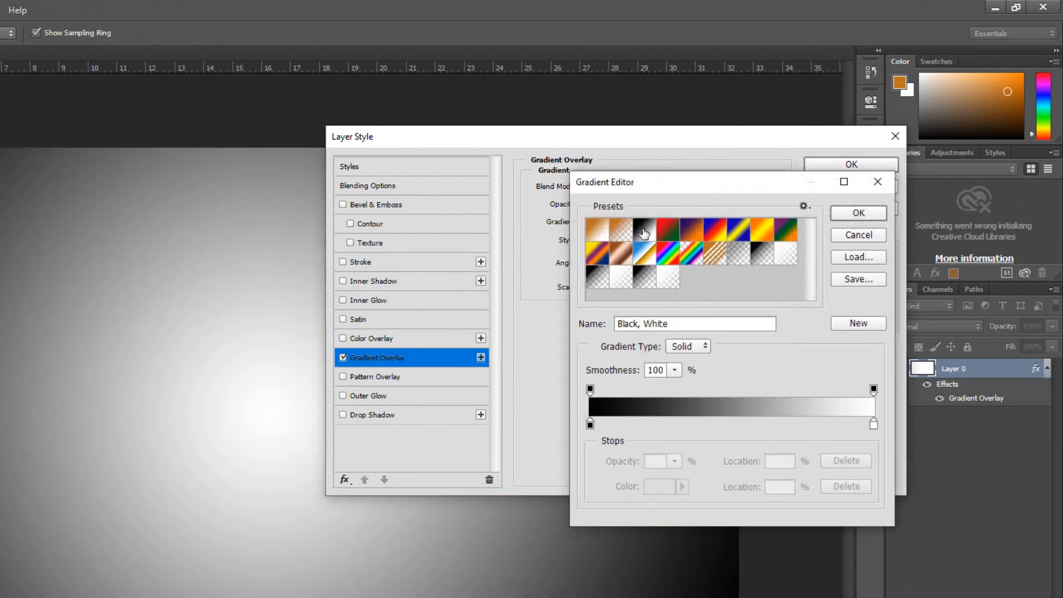
Change the gradient's black color stop to light orange #fac871 and apply the overlay to the background layer
click(590, 424)
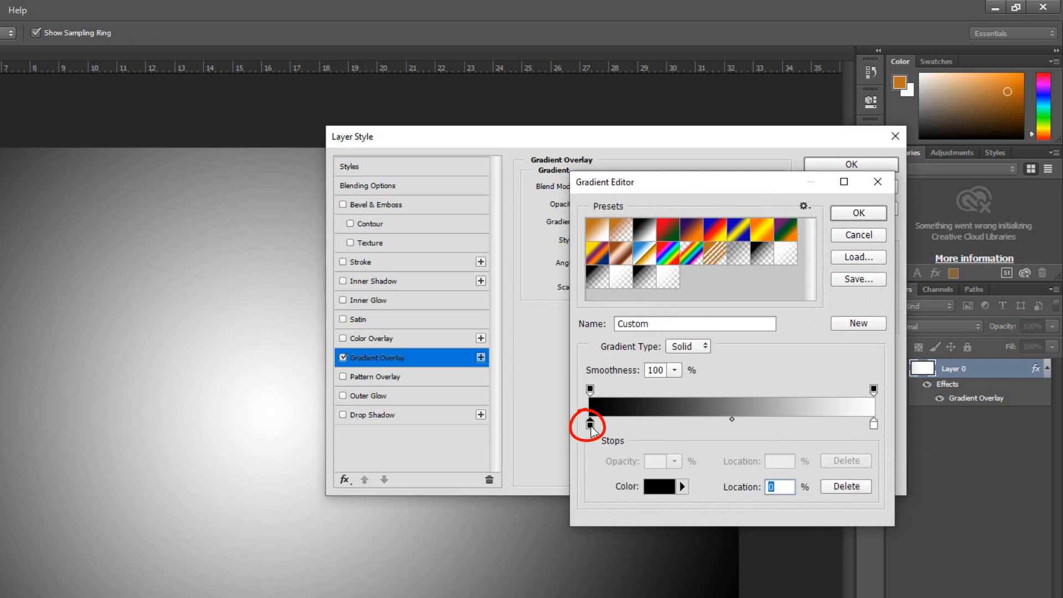
click(658, 486)
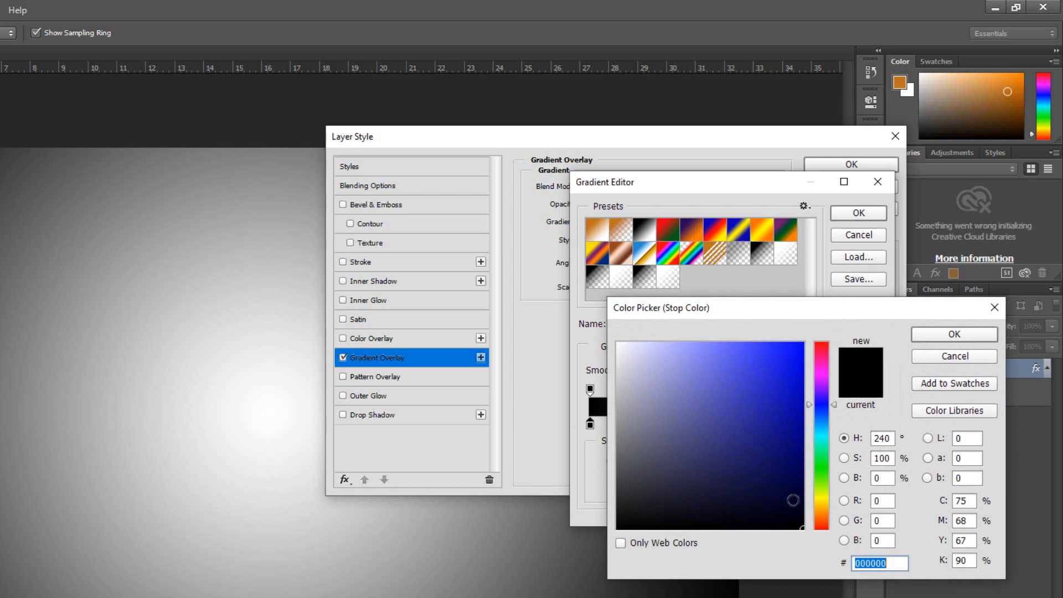
click(820, 508)
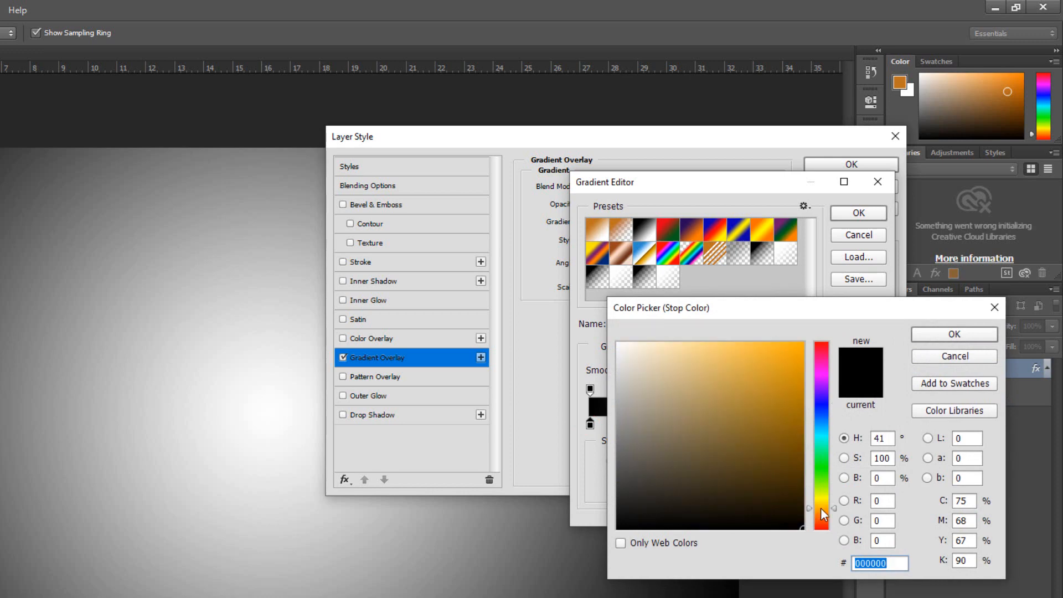
drag(822, 509, 822, 510)
click(719, 346)
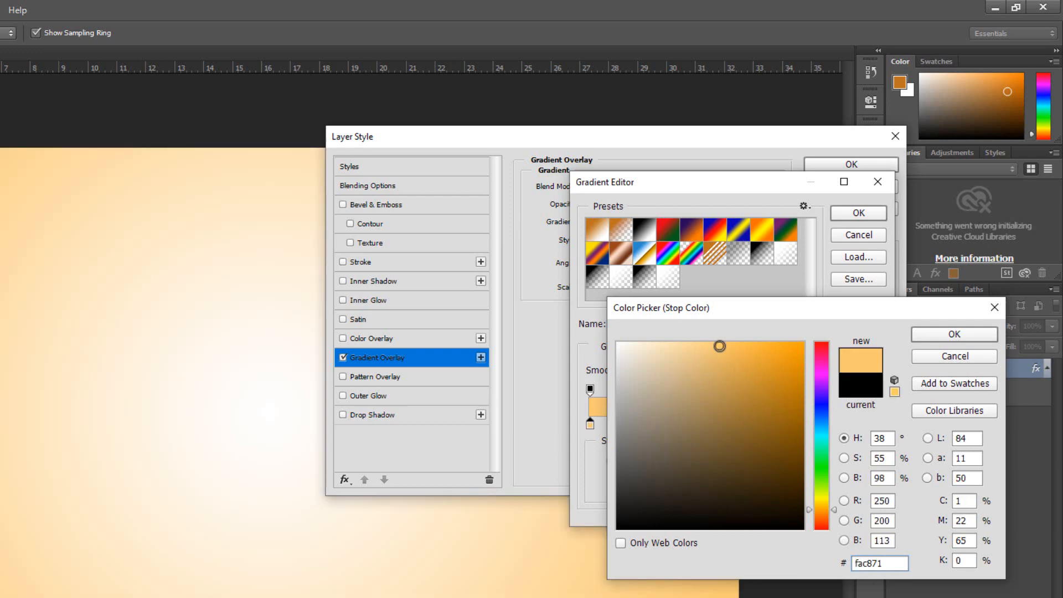
click(975, 337)
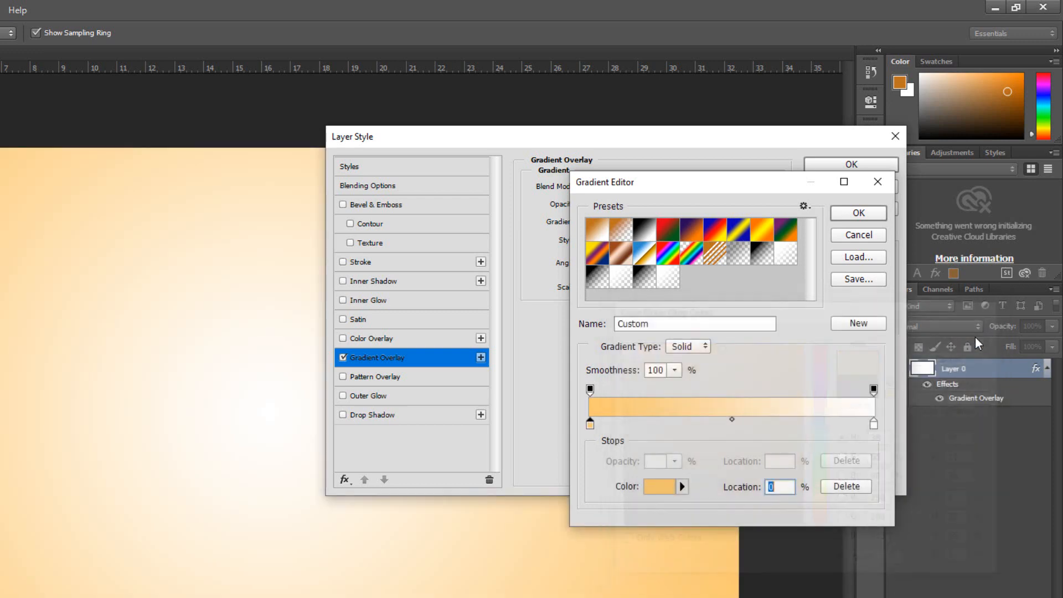
click(860, 214)
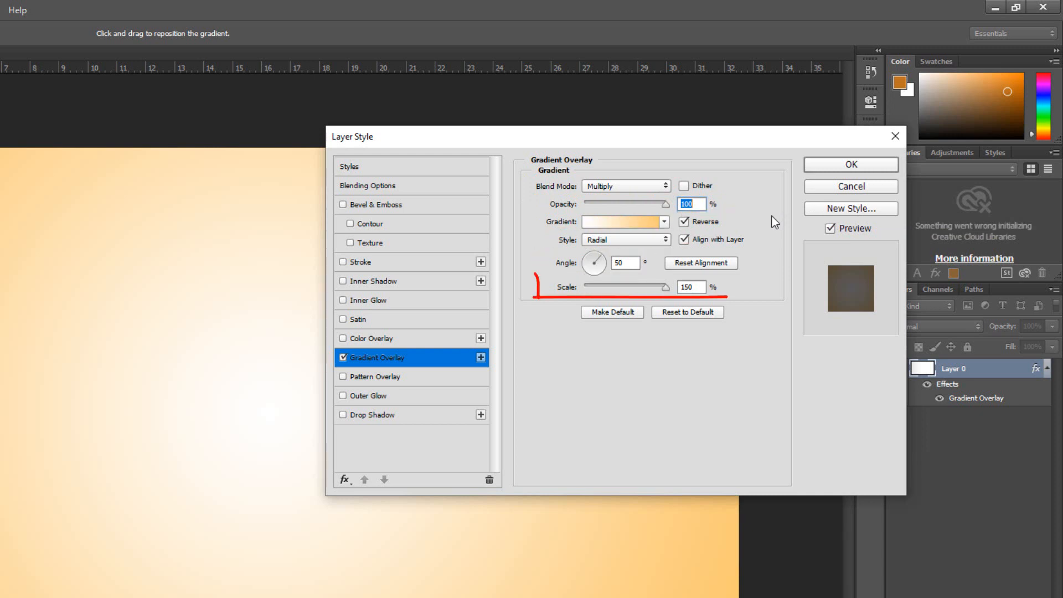
click(850, 165)
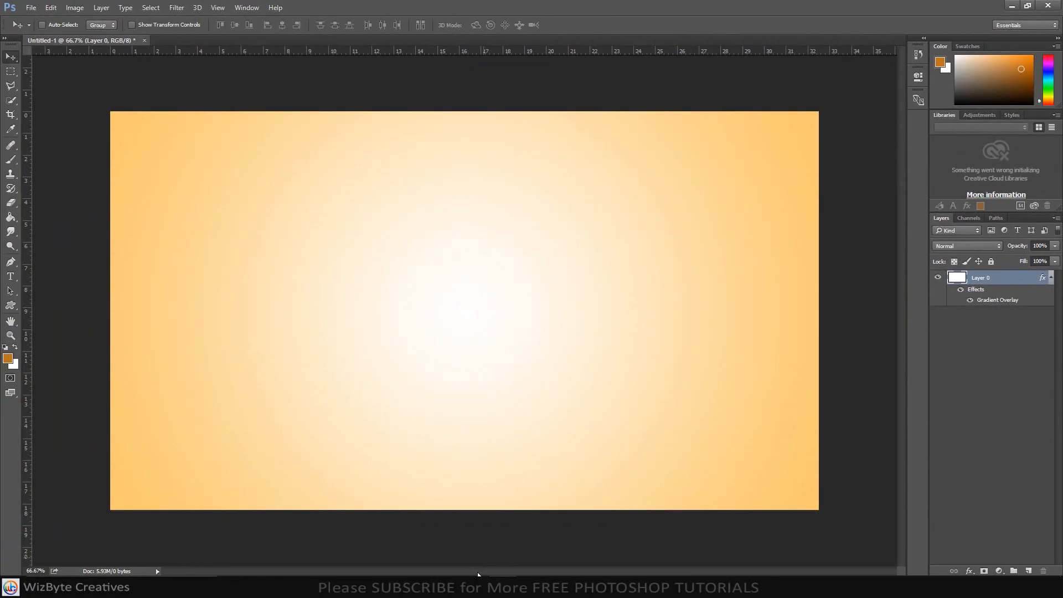
Place instagram.png from the project folder on the canvas, scaled to about 46% and centered
click(476, 585)
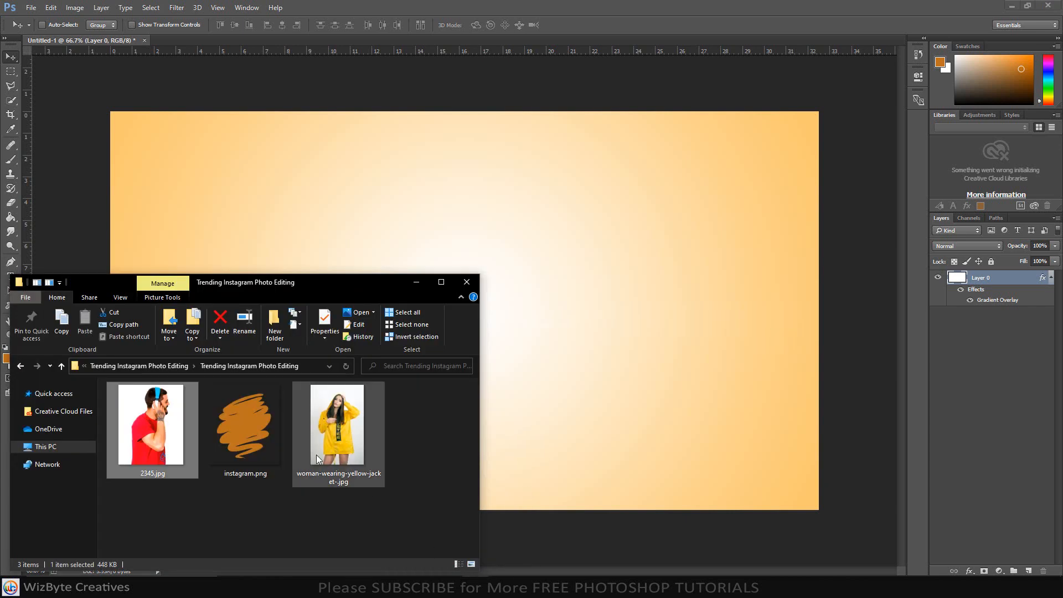
click(254, 423)
drag(255, 423, 535, 360)
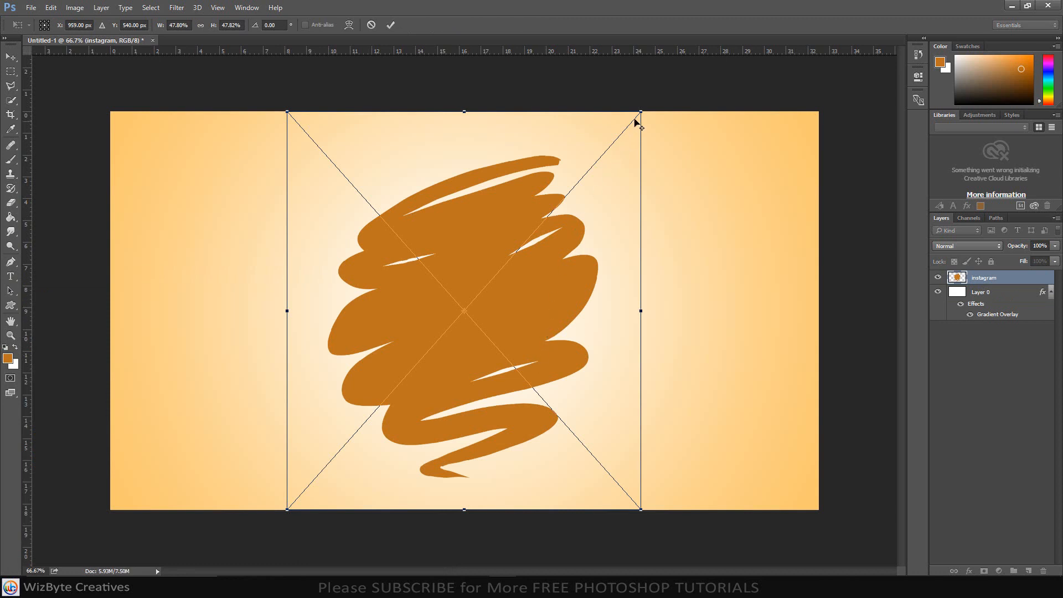
drag(640, 112, 635, 118)
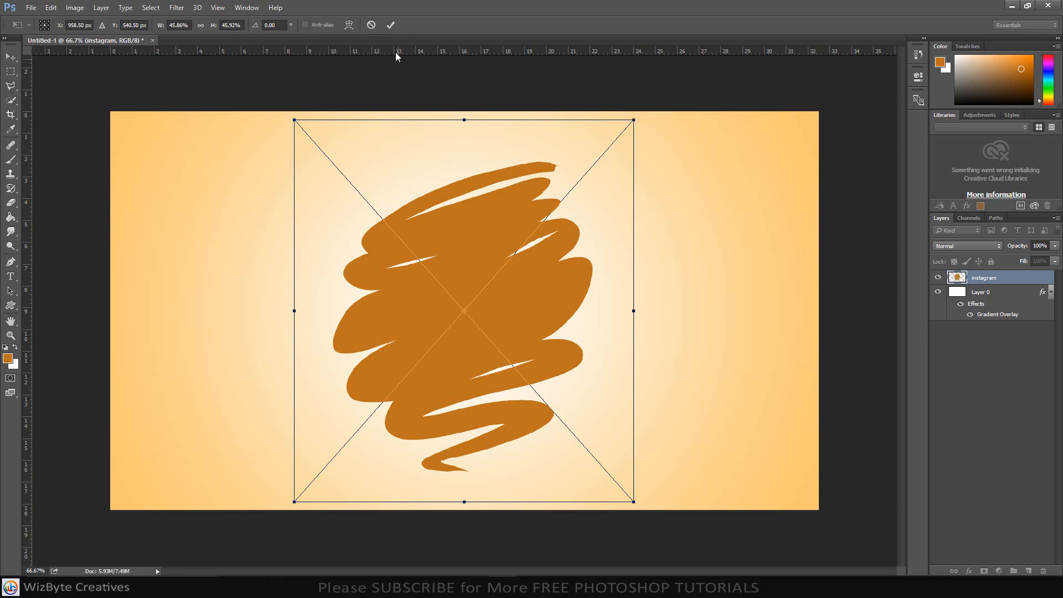
click(390, 29)
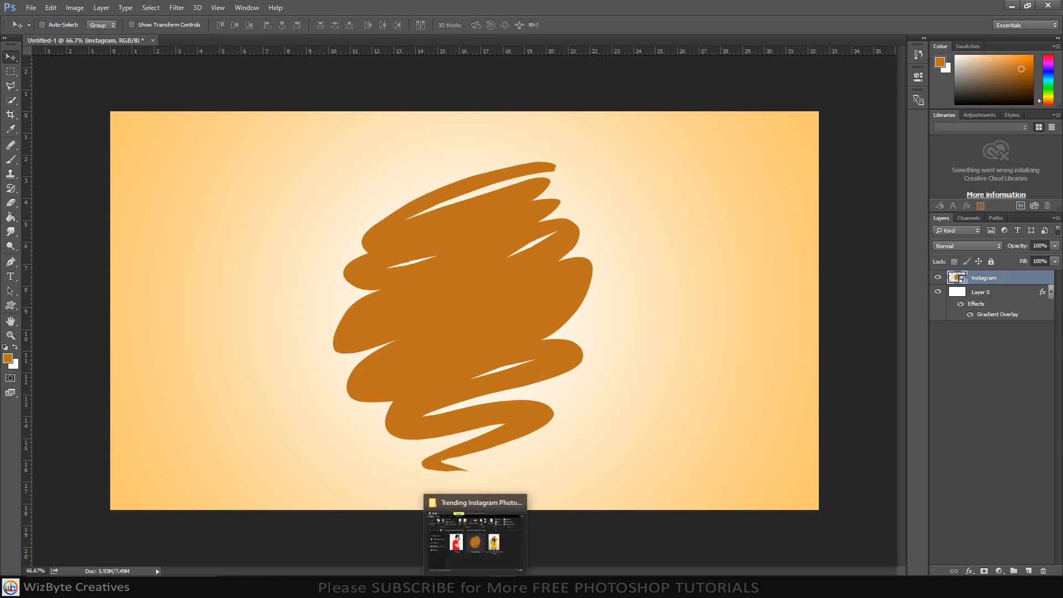
Place the photo 2345.jpg from the project folder at 100% scale, centered above the brush shape
click(475, 587)
click(151, 403)
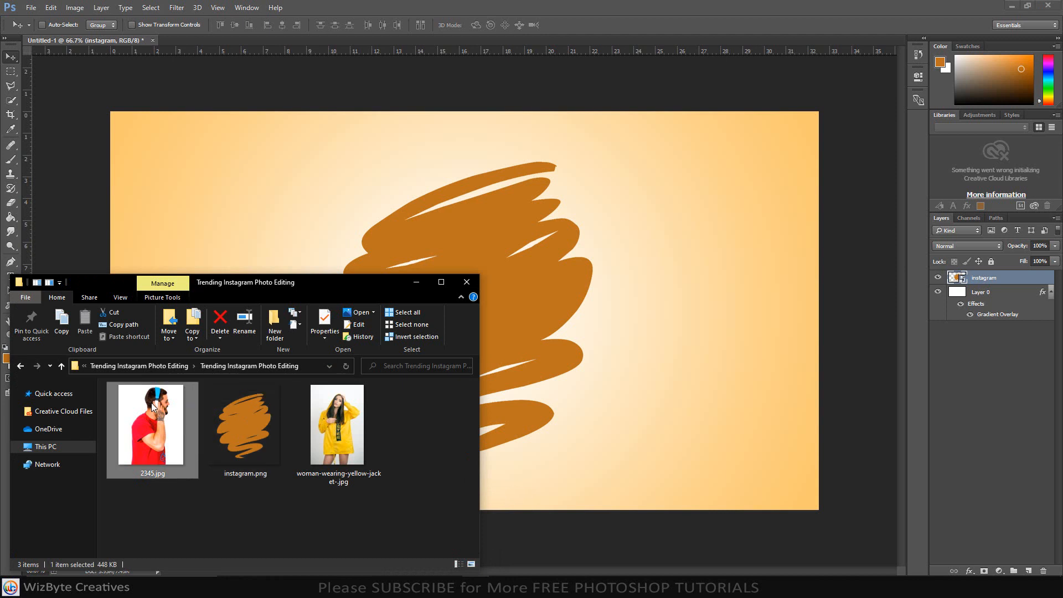
drag(153, 411, 530, 329)
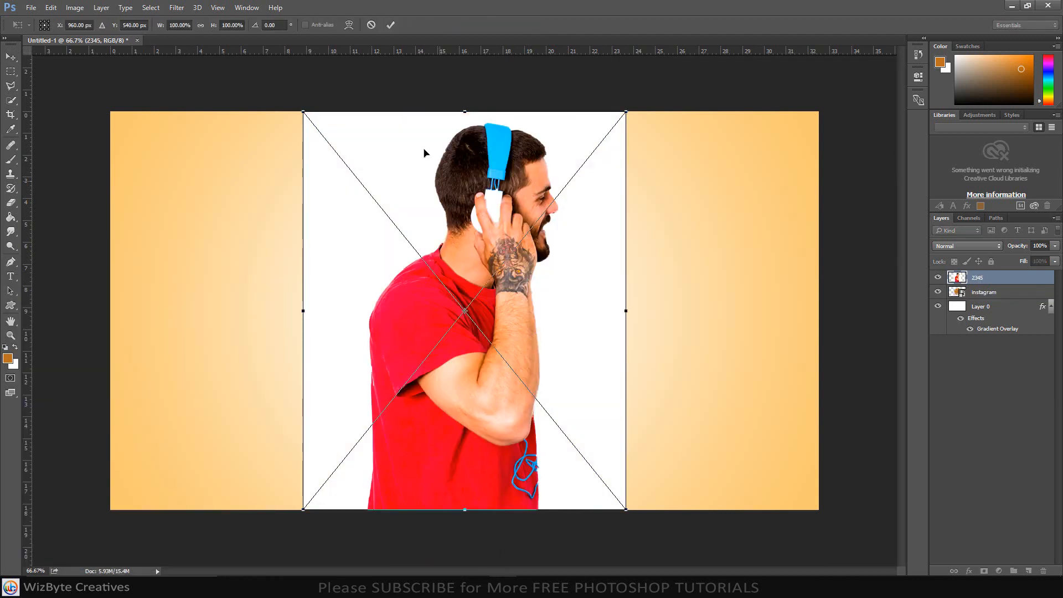
click(394, 26)
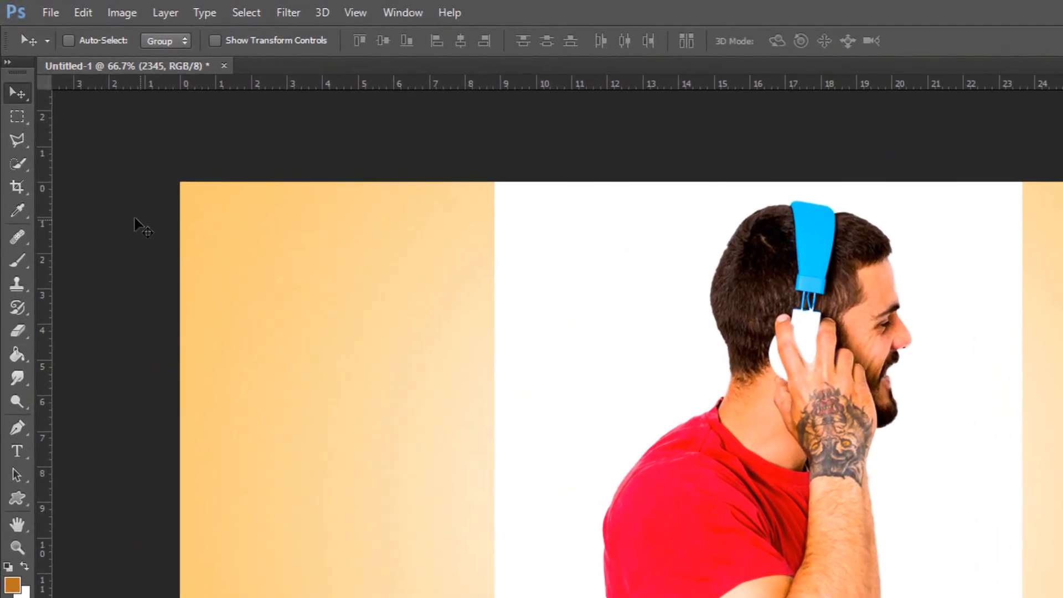
Select the whole man, including headphones and cable, with the Quick Selection tool at a brush size of about 45 px
click(14, 166)
click(77, 155)
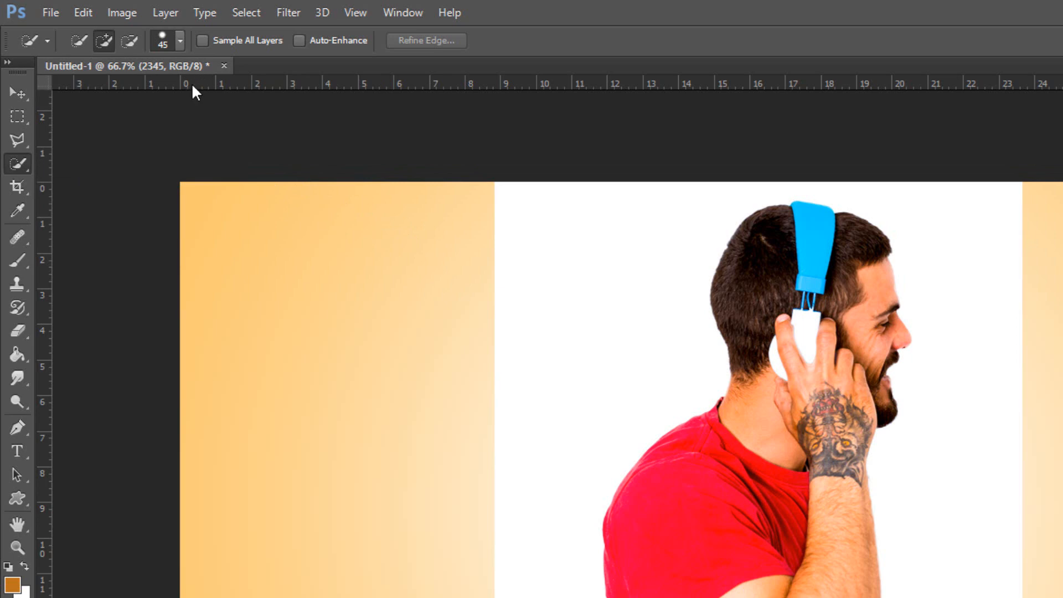
click(179, 40)
mouse_move(117, 92)
mouse_down()
mouse_move(133, 94)
mouse_move(118, 95)
mouse_up()
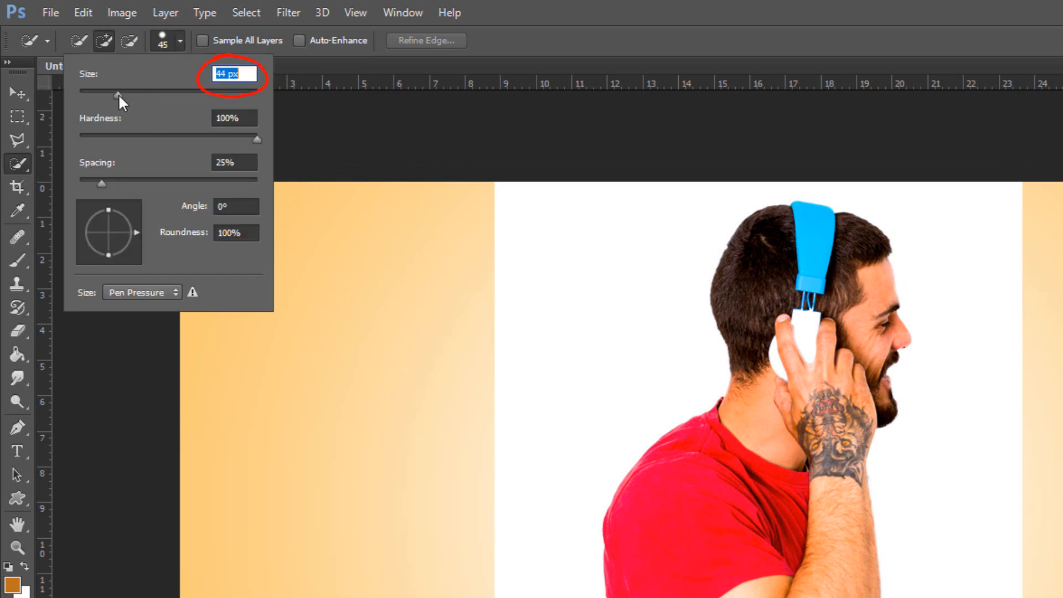
mouse_move(839, 309)
mouse_down()
mouse_move(829, 308)
mouse_move(825, 283)
mouse_up()
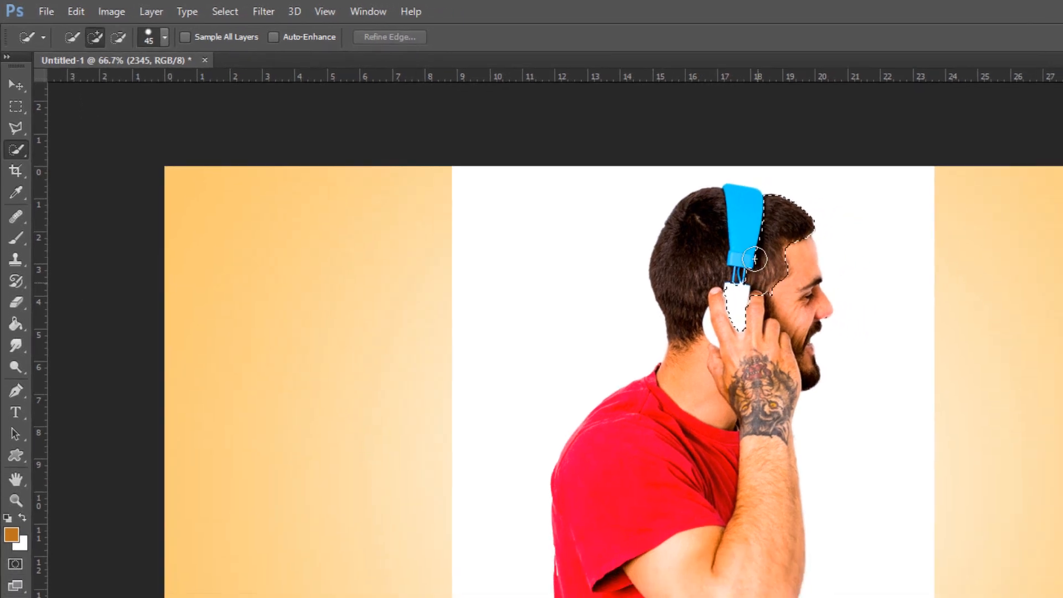
mouse_move(755, 259)
mouse_down()
mouse_move(721, 216)
mouse_move(704, 254)
mouse_move(738, 381)
mouse_move(772, 283)
mouse_up()
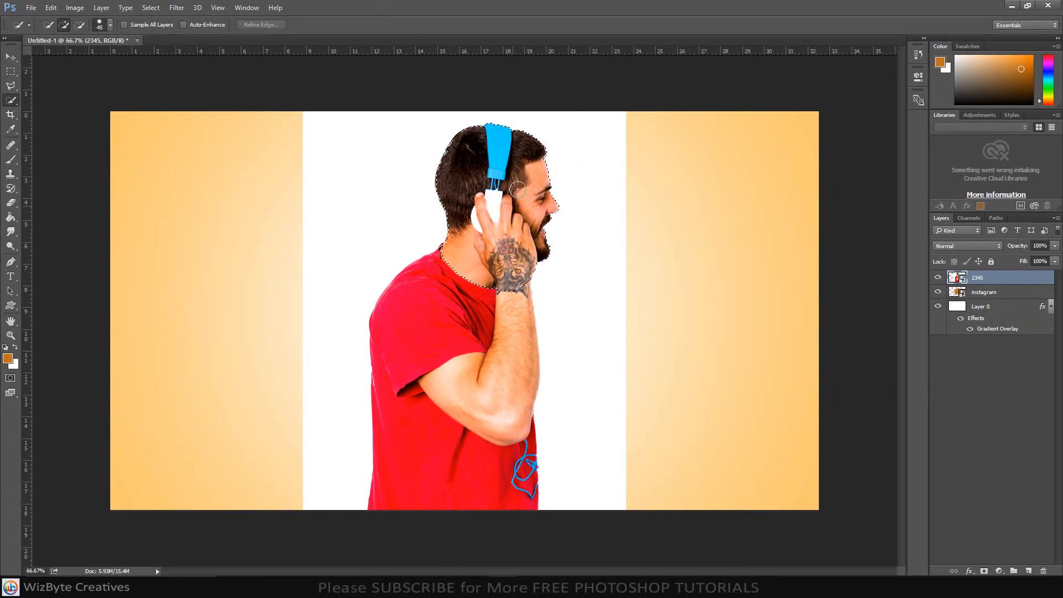
mouse_move(532, 206)
mouse_down()
mouse_move(445, 340)
mouse_move(429, 426)
mouse_move(444, 501)
mouse_up()
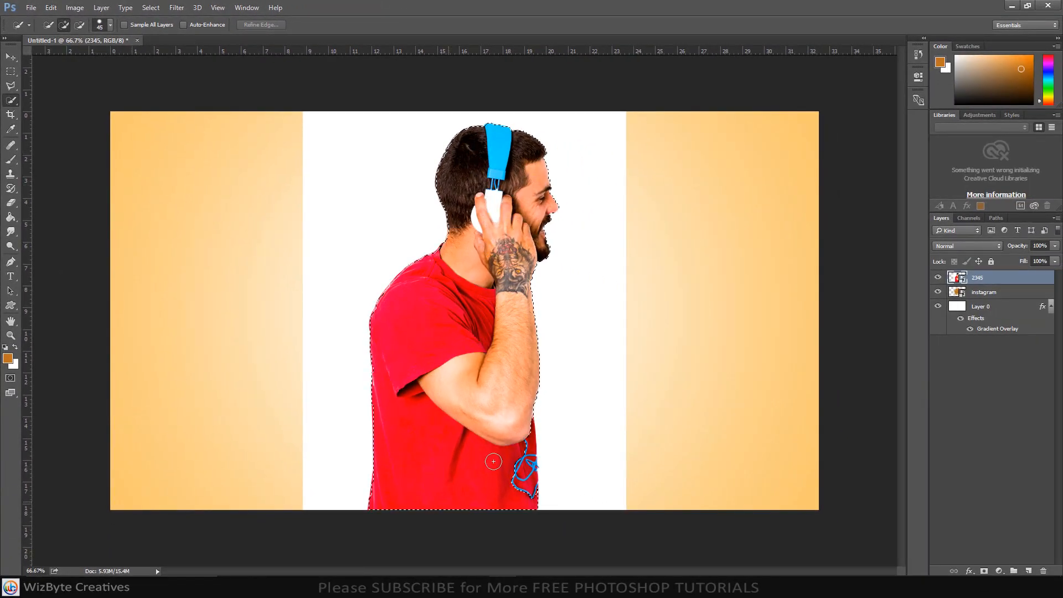
mouse_move(523, 418)
mouse_down()
mouse_move(520, 504)
mouse_move(525, 459)
mouse_up()
Refine the selection's edge around the man's elbow and turn the selection into a layer mask on layer 2345
scroll(431, 310, up, 6)
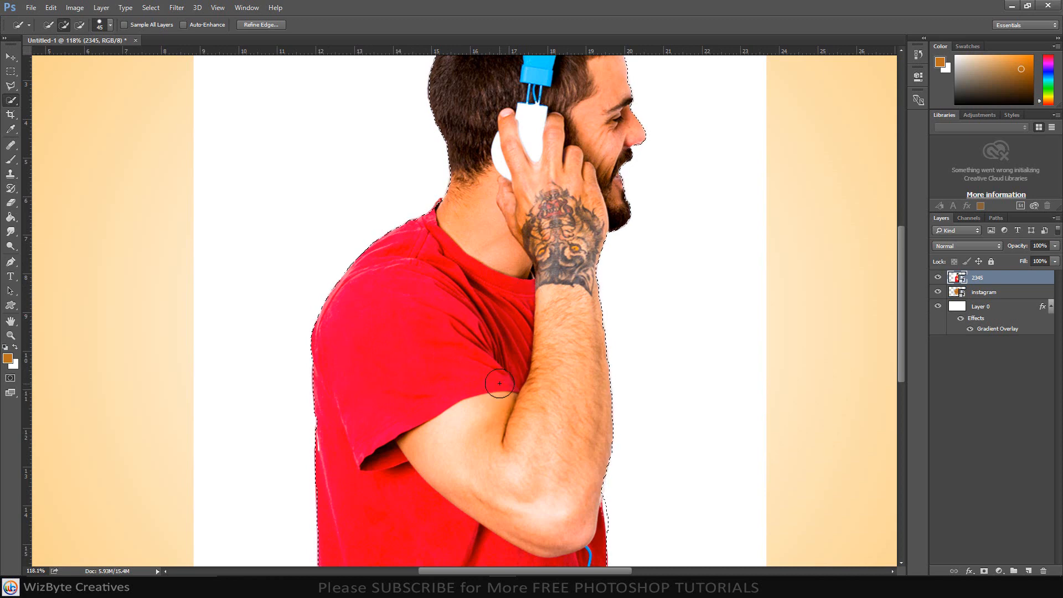
scroll(498, 380, down, 2)
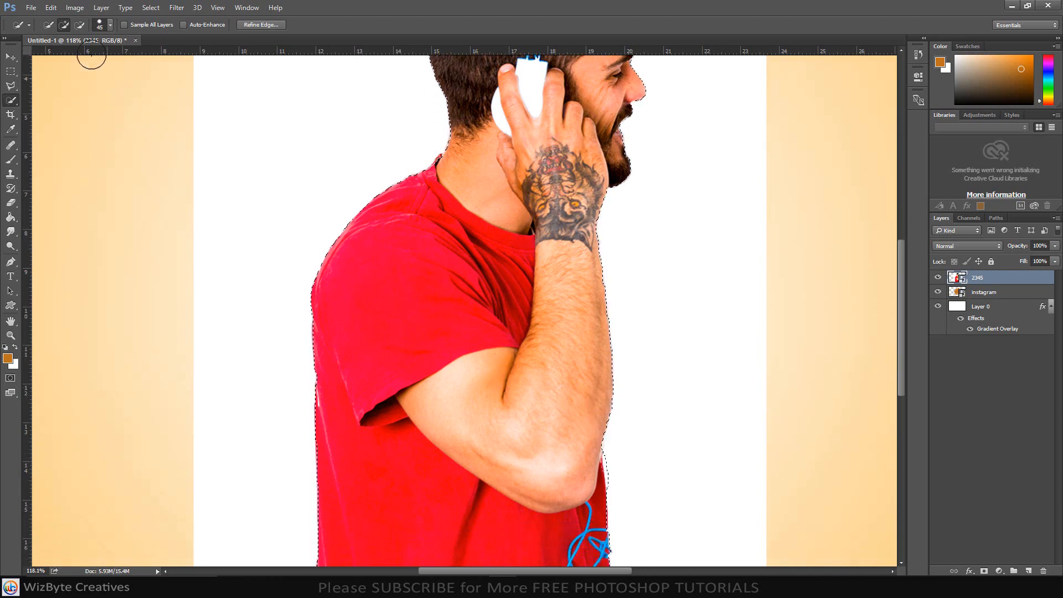
click(80, 24)
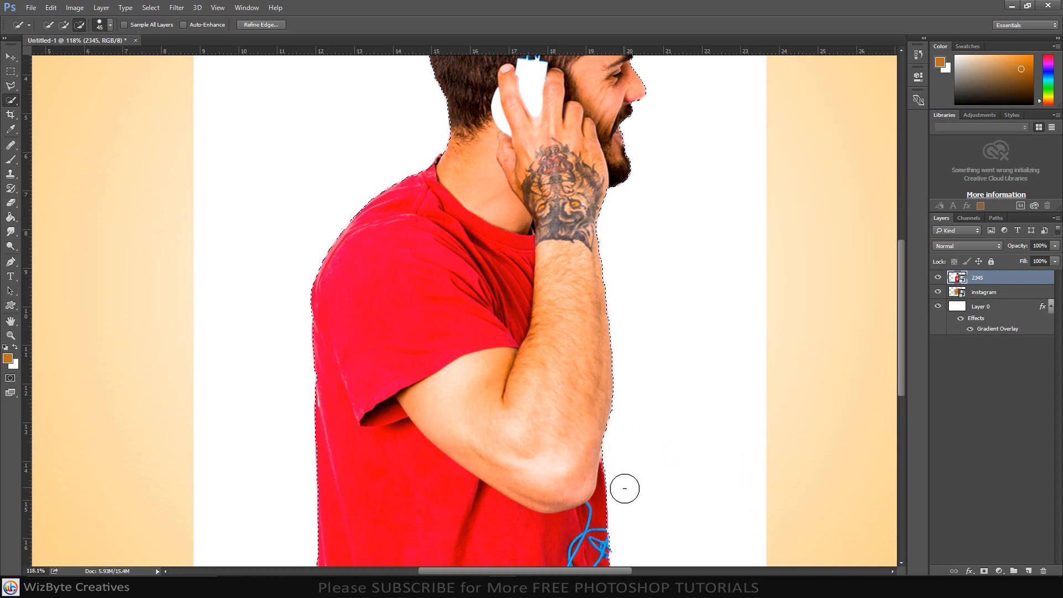
click(64, 24)
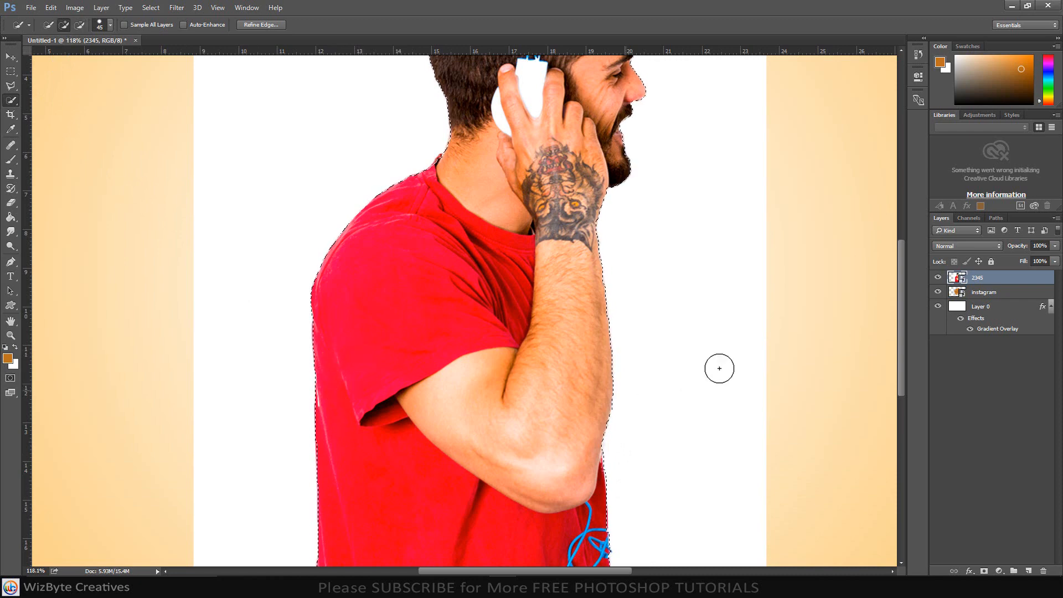
scroll(597, 342, down, 2)
scroll(596, 342, down, 2)
scroll(597, 341, up, 2)
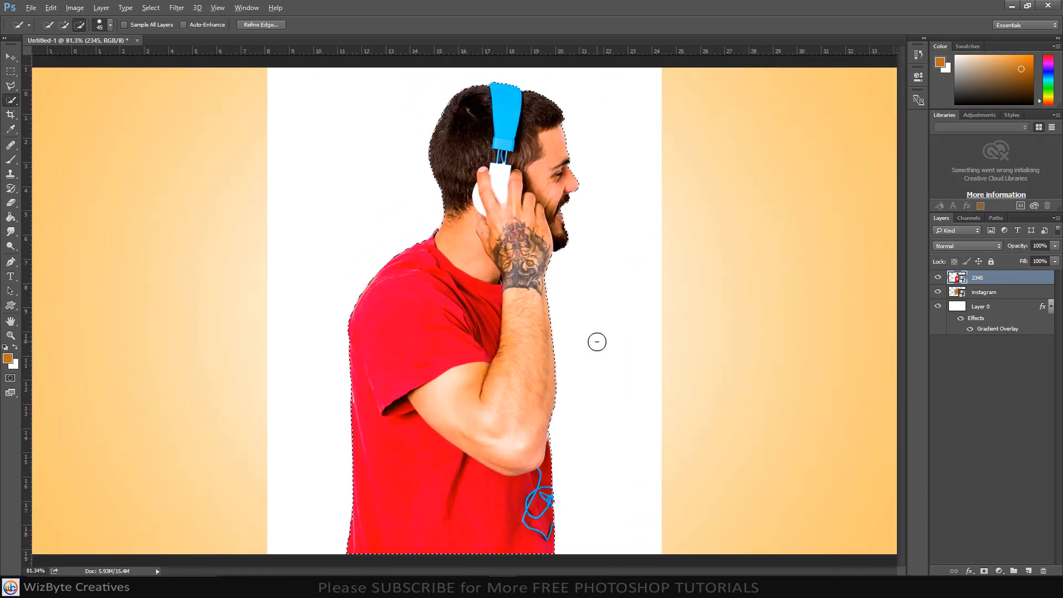
scroll(595, 339, down, 1)
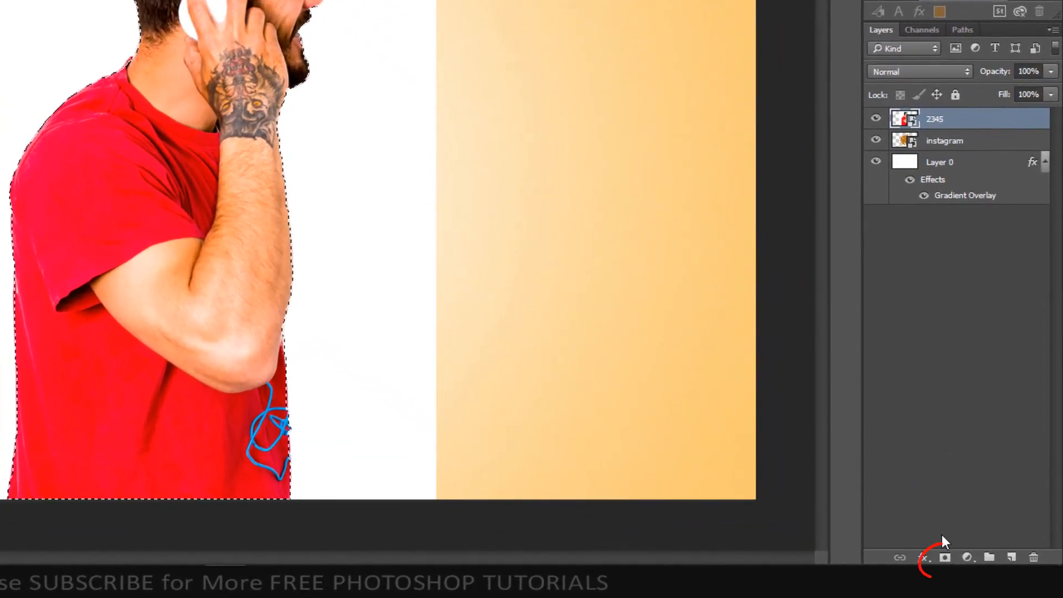
click(945, 558)
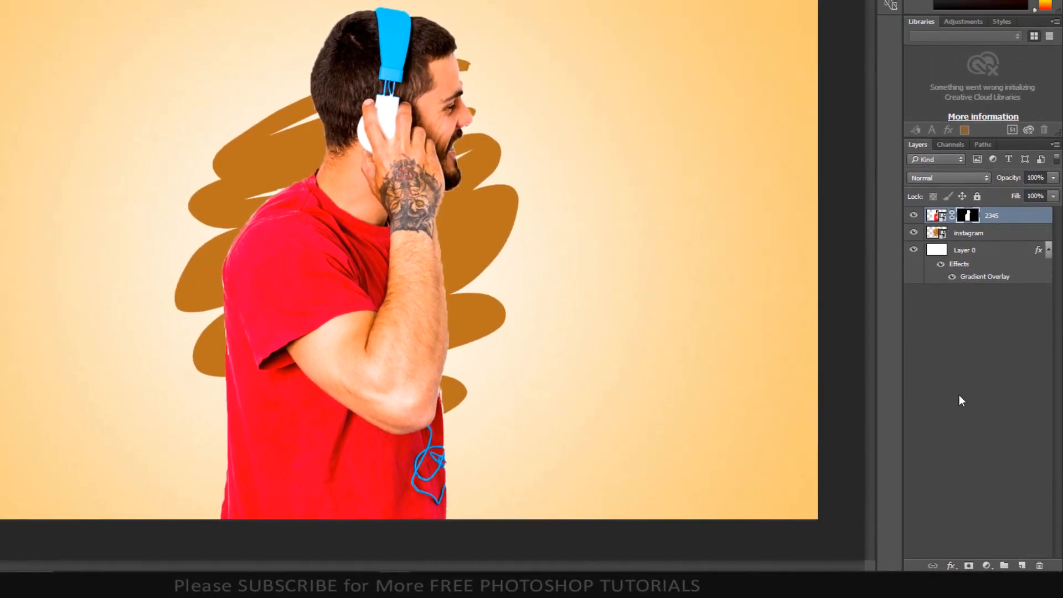
Clip the masked man layer 2345 to the instagram brush shape and reselect the man's outline
right_click(1003, 220)
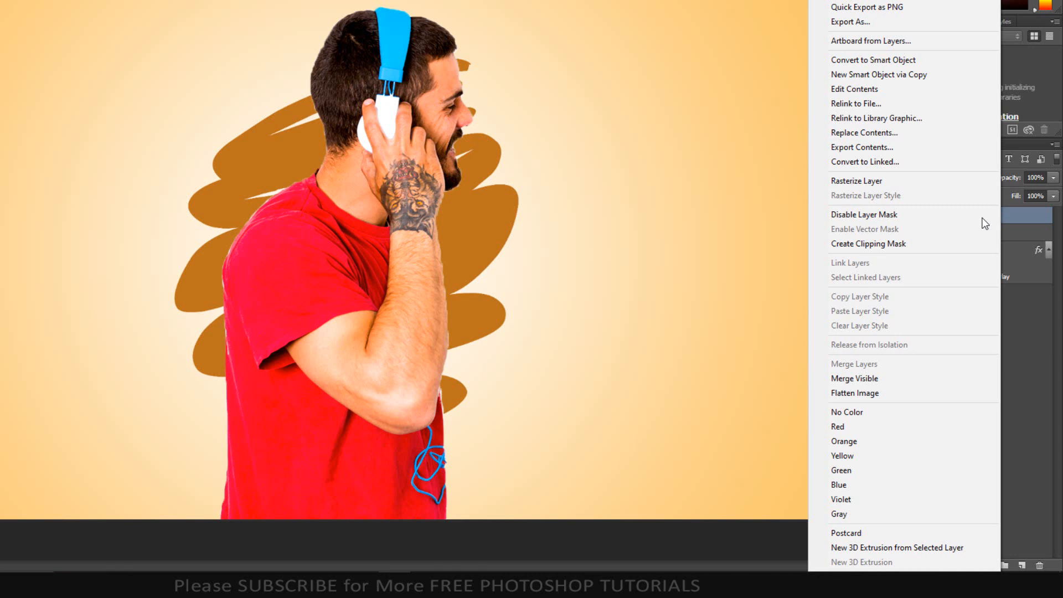
click(901, 242)
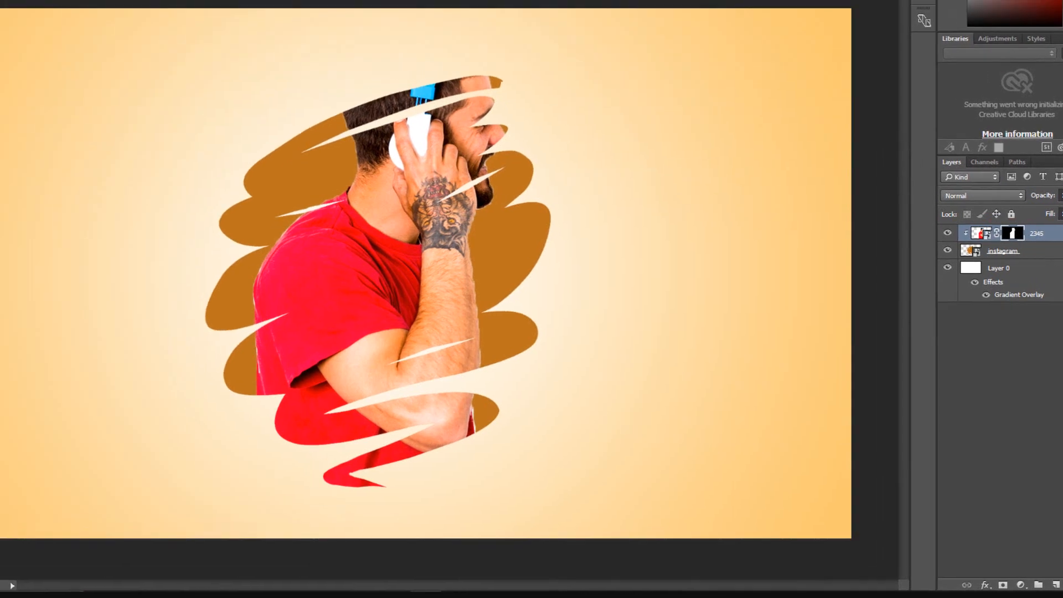
click(184, 12)
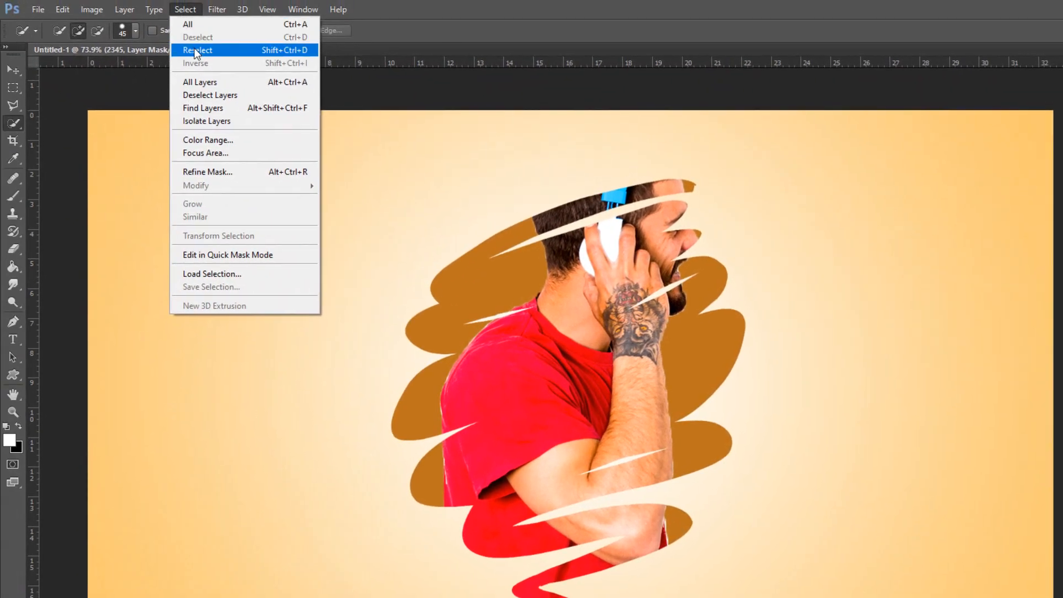
click(194, 49)
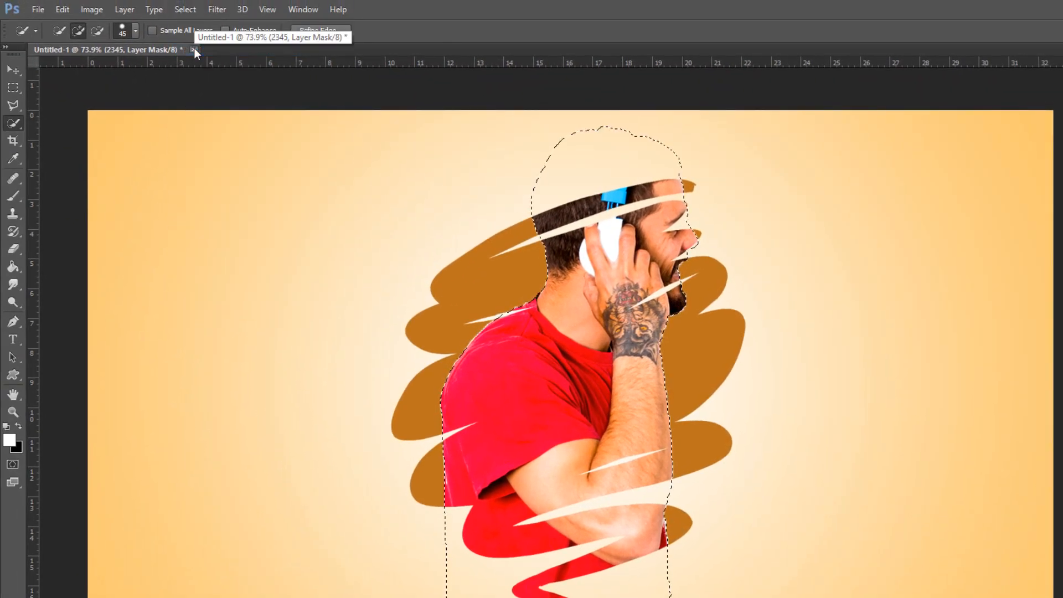
Rasterize the instagram layer and paint on it inside the selection over the man's head and face with a 175 px brush
click(9, 198)
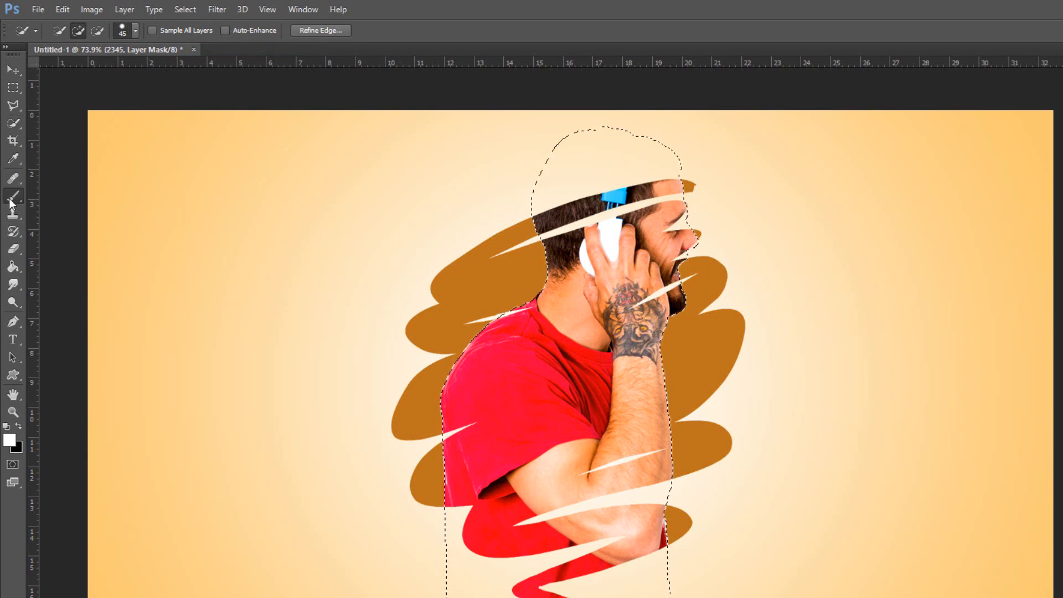
right_click(9, 198)
click(80, 195)
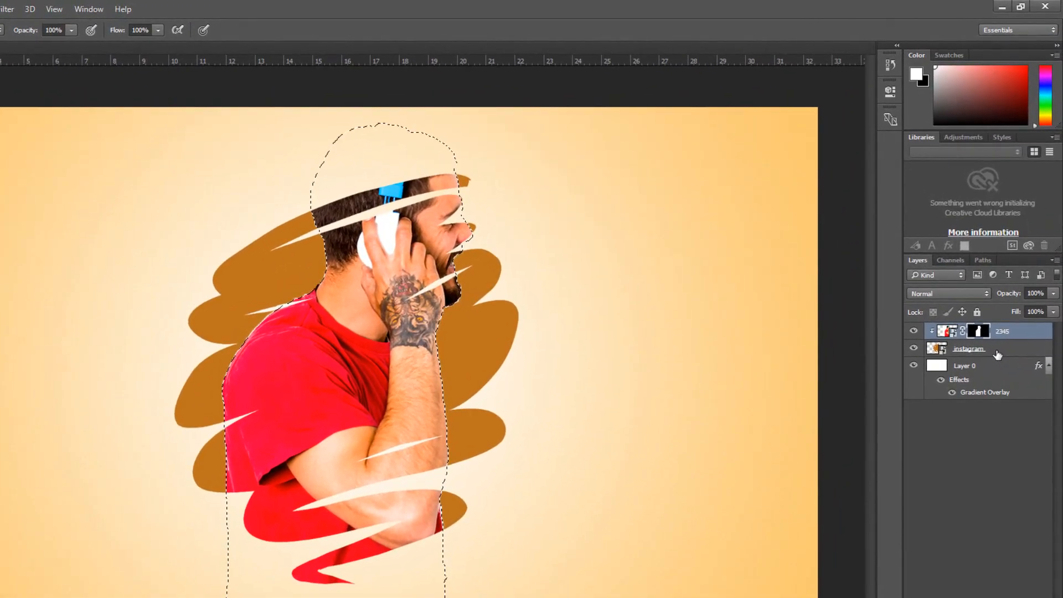
click(1007, 299)
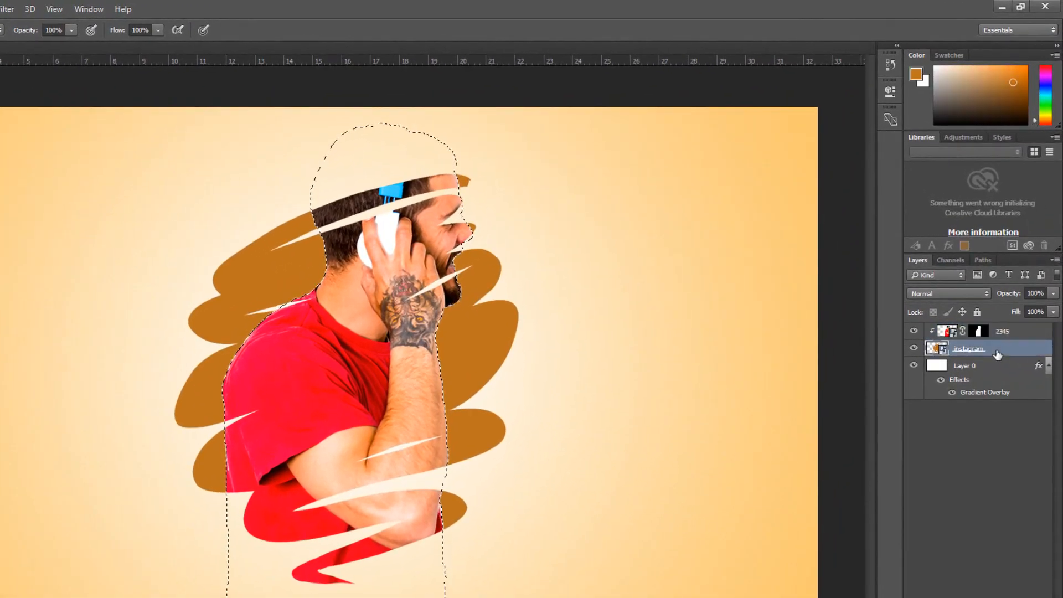
right_click(996, 354)
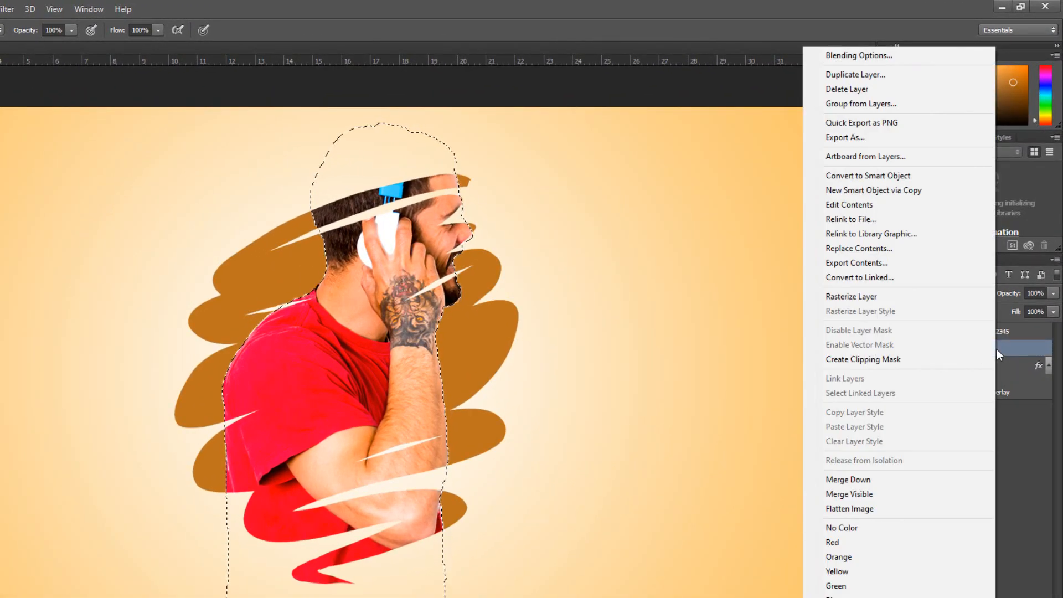
click(862, 298)
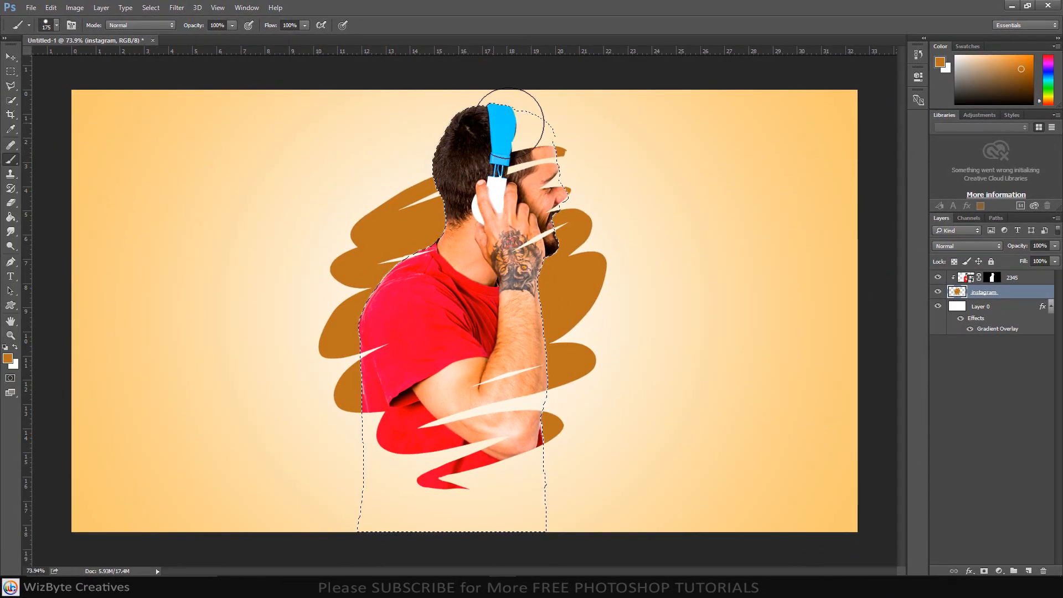
drag(510, 122, 531, 154)
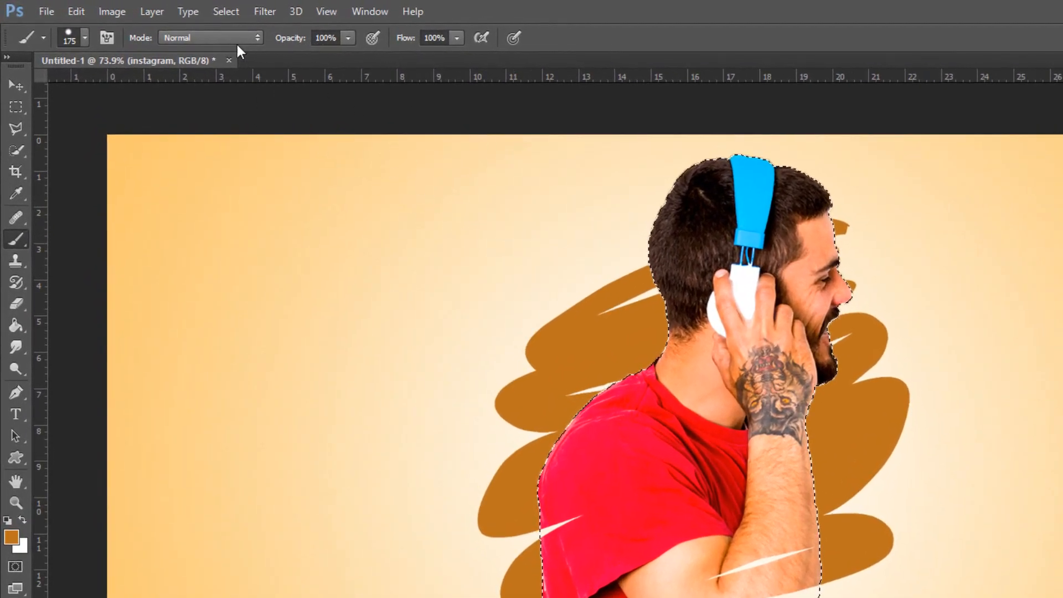
Deselect the man's outline and collapse the effects list of Layer 0
click(231, 16)
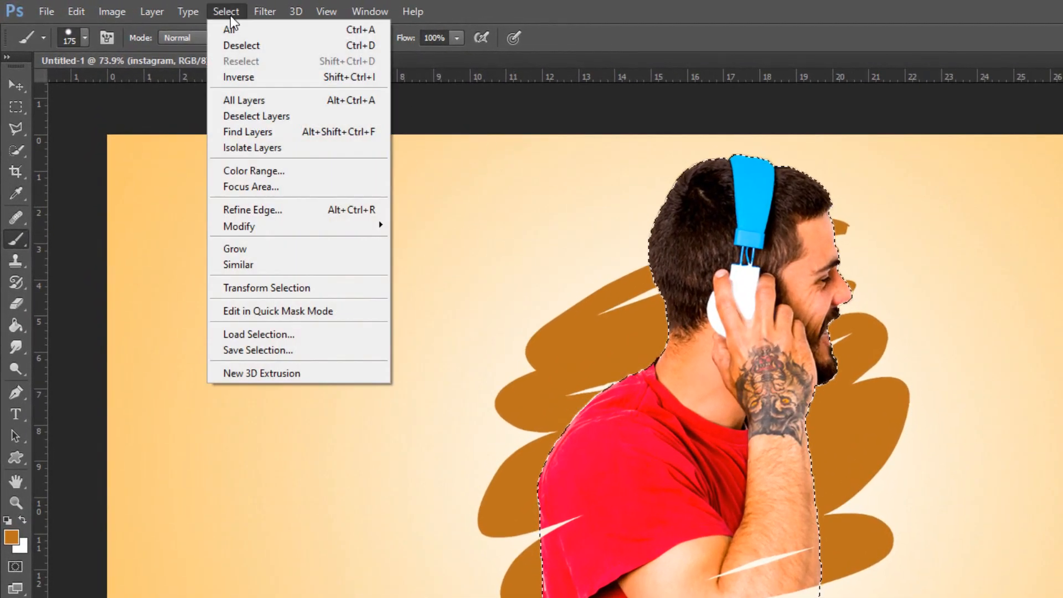
click(242, 49)
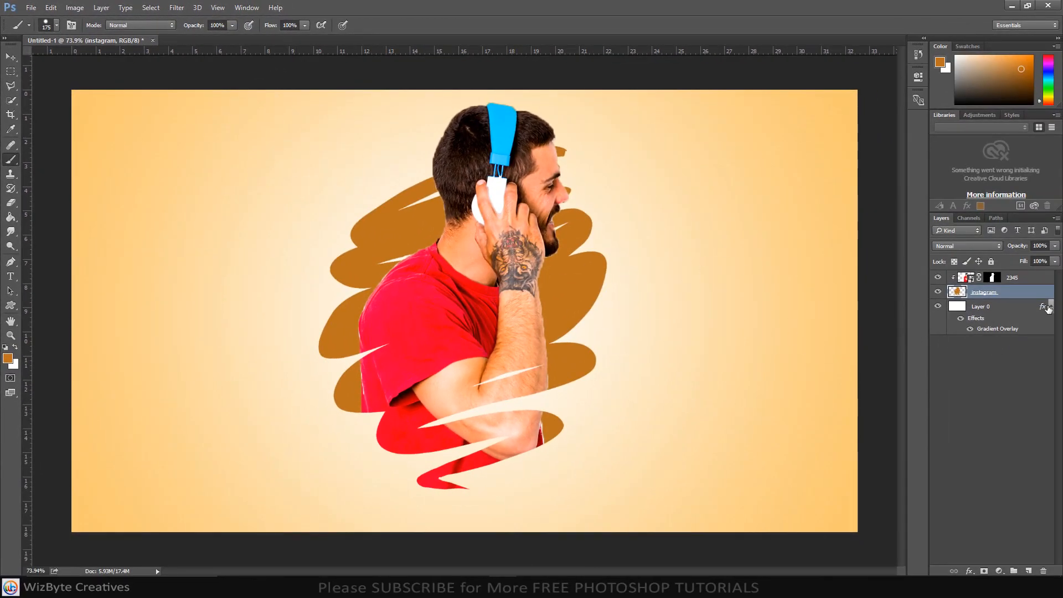
click(1050, 307)
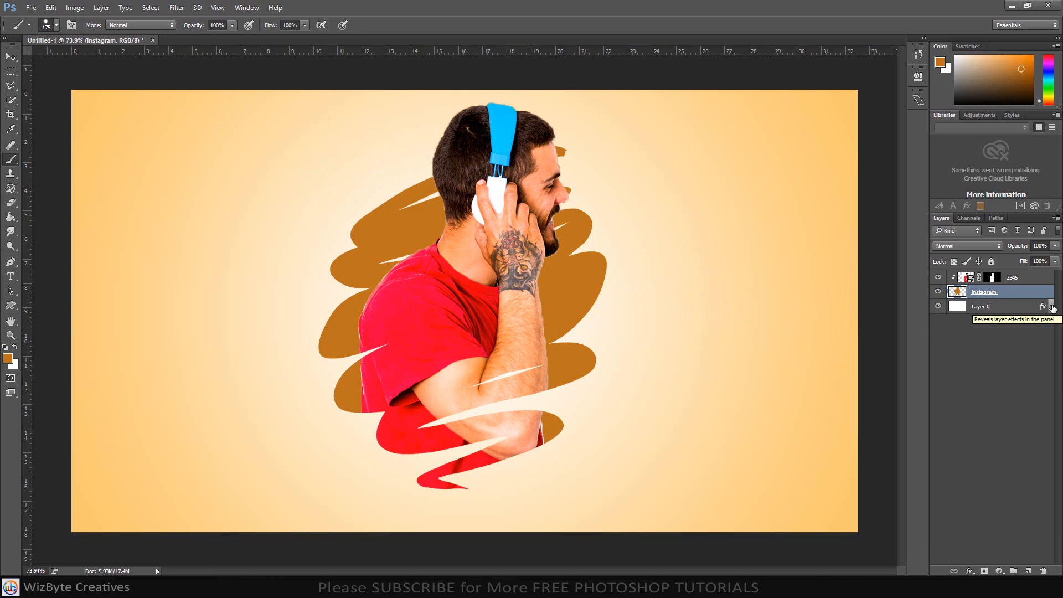